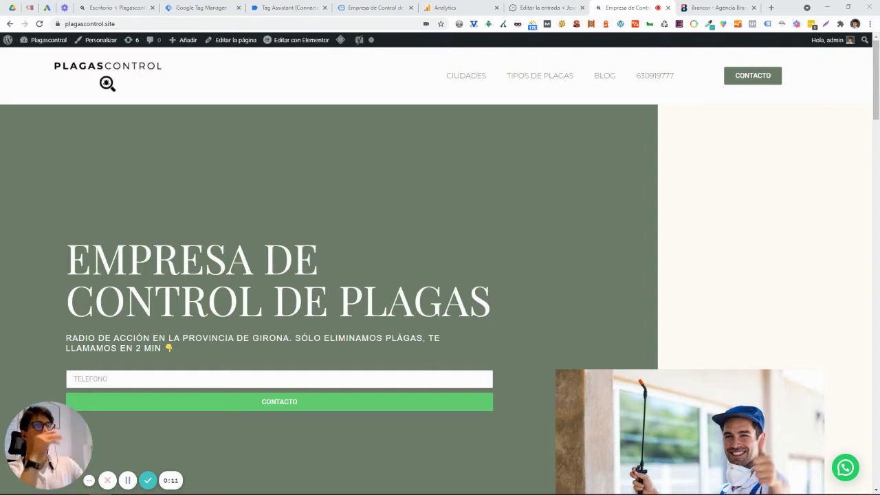
Review the "2. Llamadas al teléfono" section of the blog post open in the WordPress editor
click(130, 7)
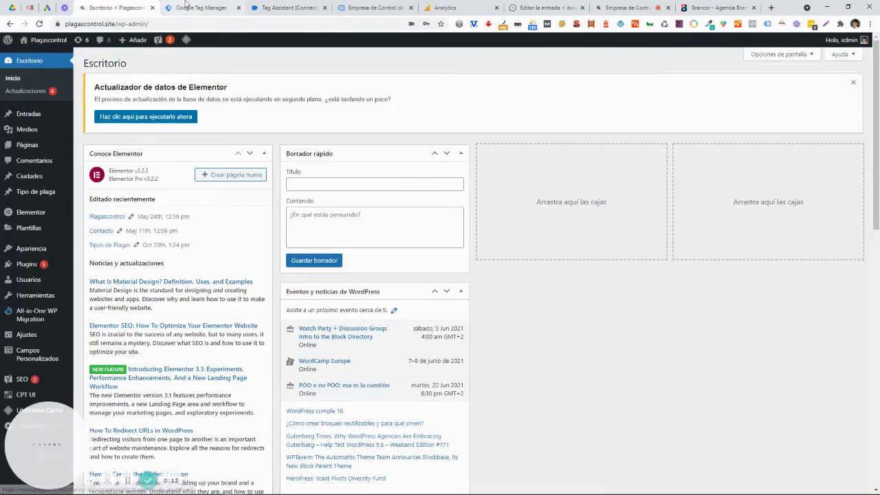
click(532, 6)
scroll(447, 333, up, 7)
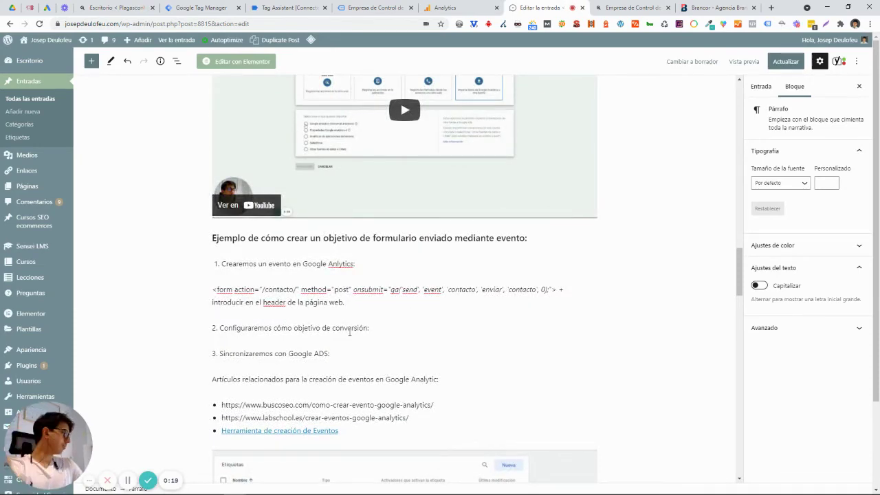
scroll(351, 331, down, 5)
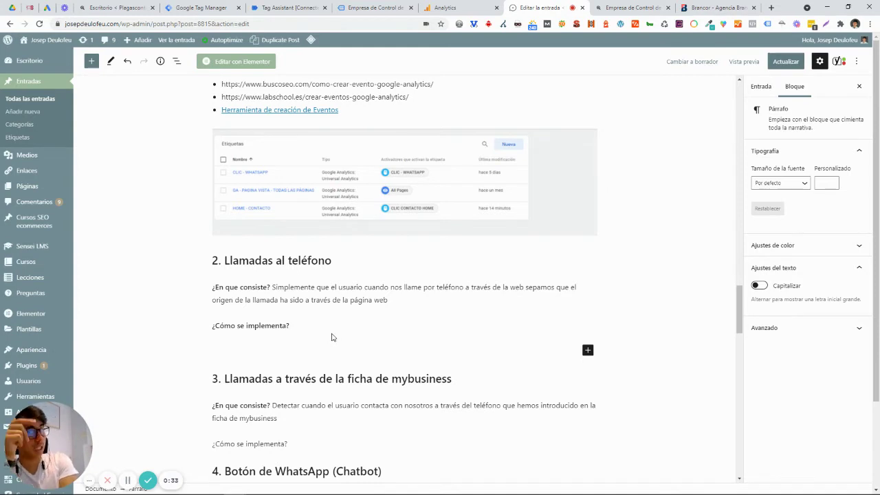
Test the phone number link in the header of the plagascontrol.site home page
click(627, 8)
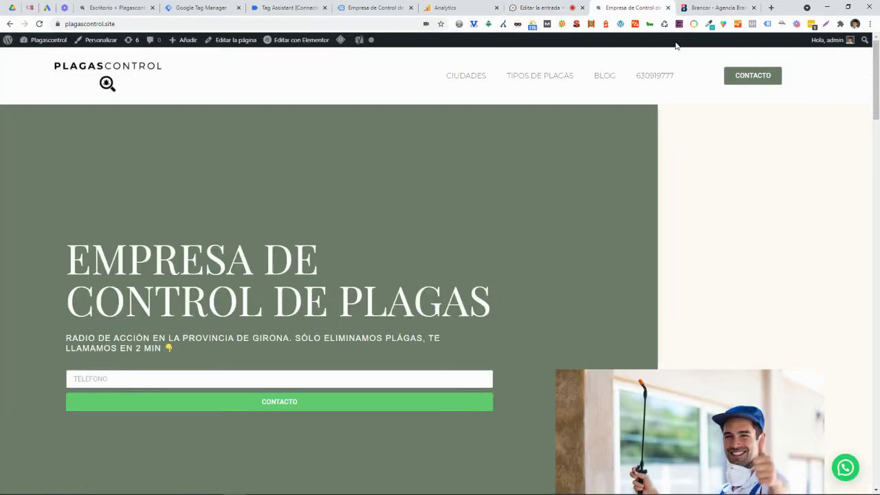
click(644, 78)
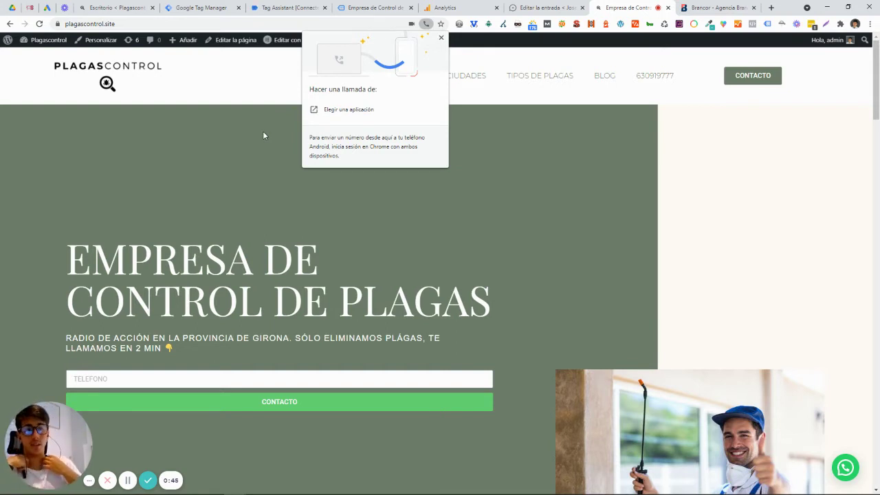
click(363, 6)
In Google Tag Manager, examine the CONTACTO - TELEFONO tag and open its CLIC TELEFNO trigger configuration for editing
click(205, 6)
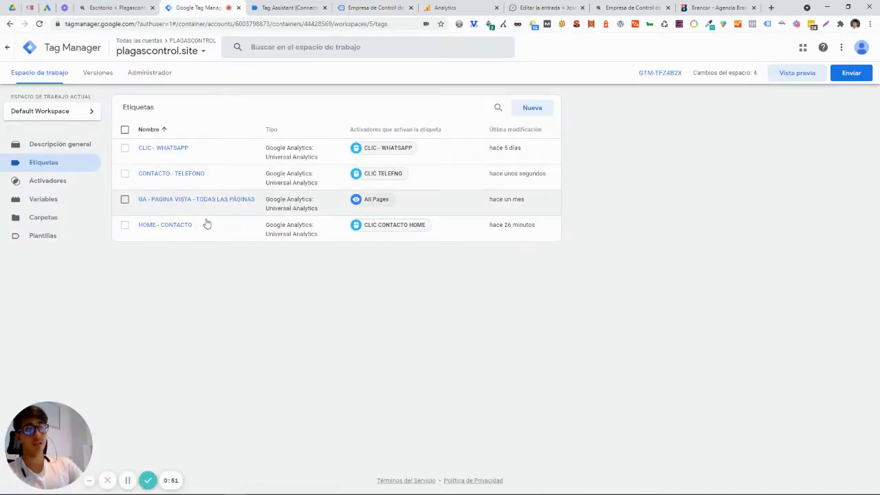
click(177, 177)
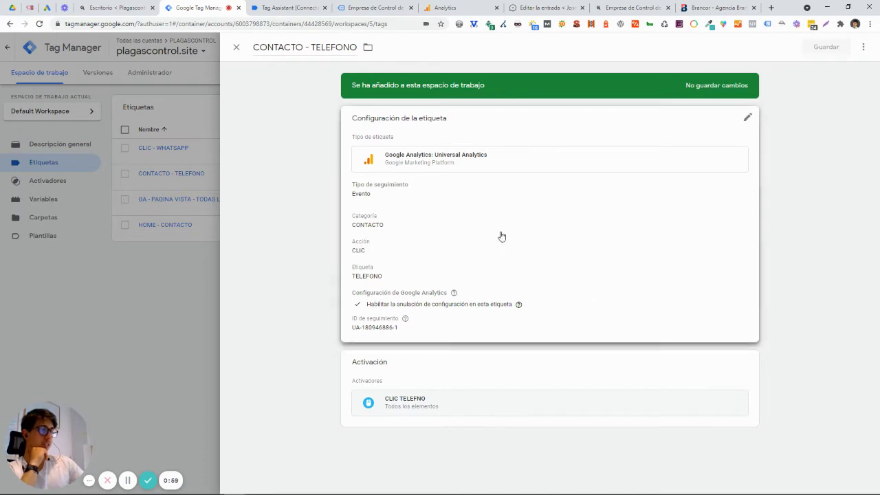
click(503, 379)
click(498, 405)
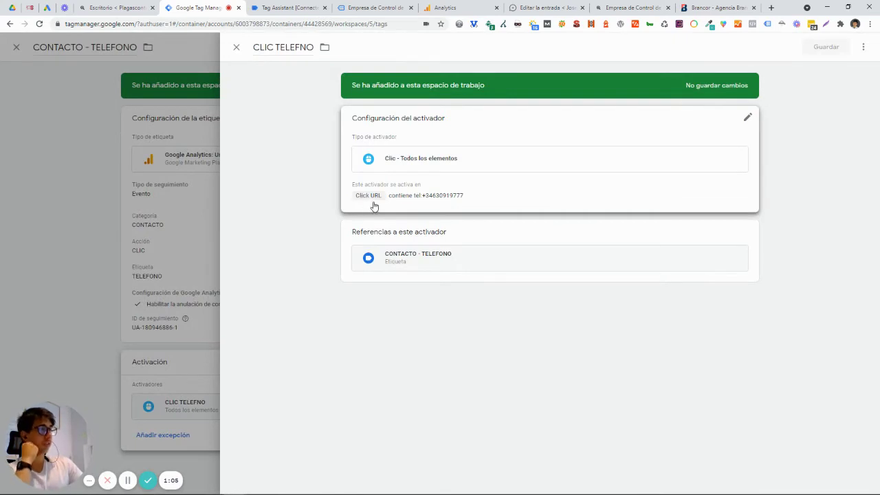
click(457, 201)
Switch to the plagascontrol.site WordPress admin and open the navigation menu editor
click(622, 7)
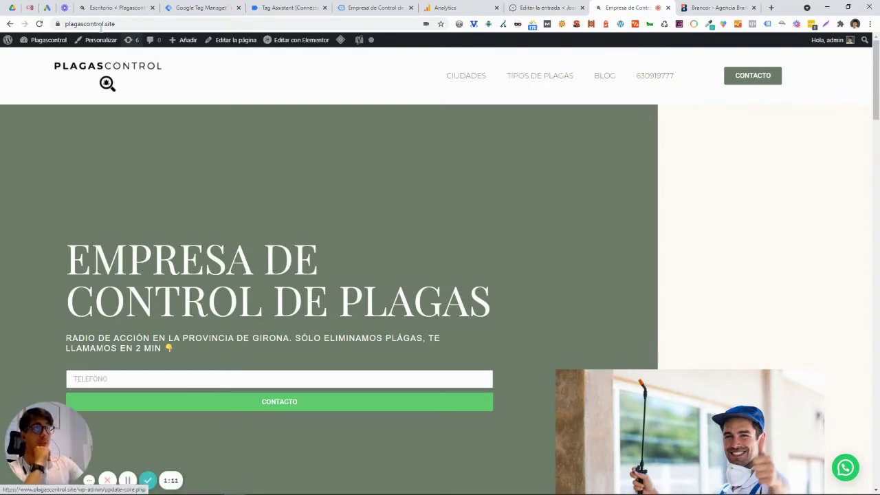
click(114, 8)
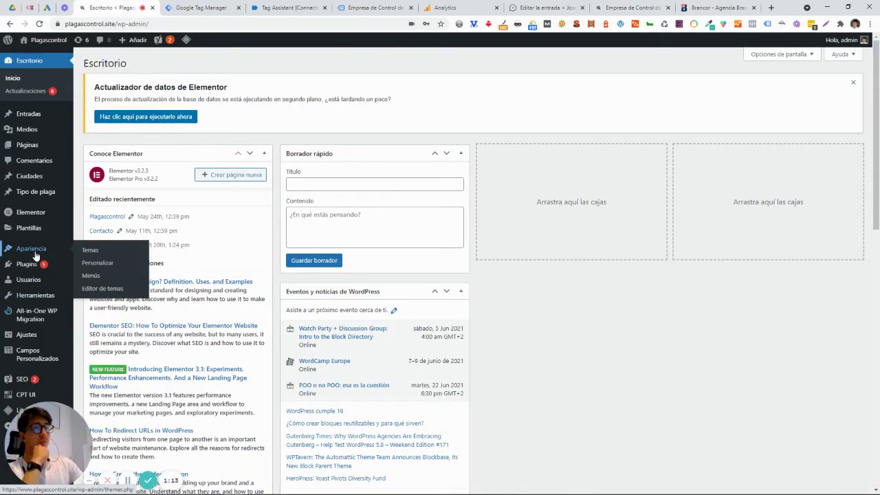
mouse_move(31, 268)
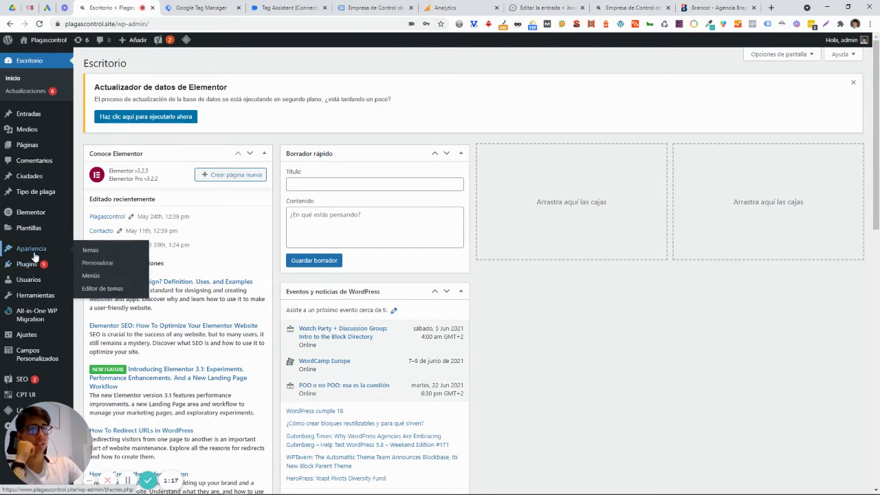
click(98, 275)
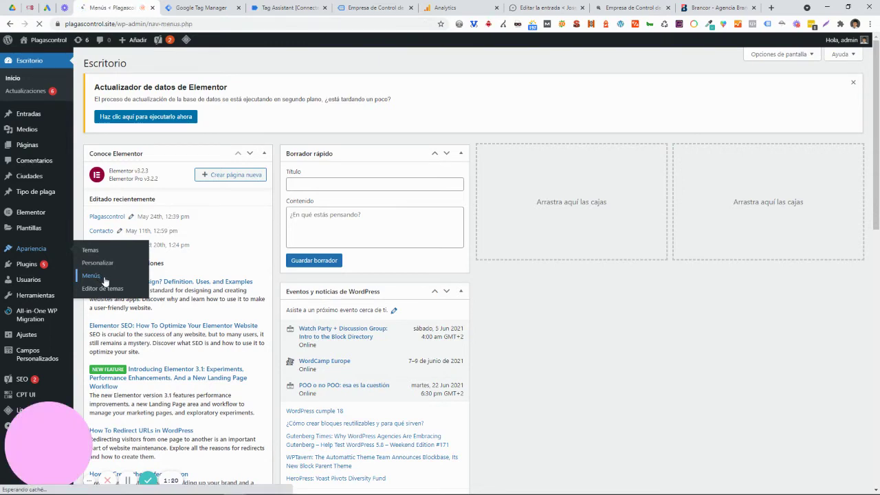
Inspect the tel: URL of the phone number item at the end of the menu structure, and save the menu
scroll(343, 386, down, 3)
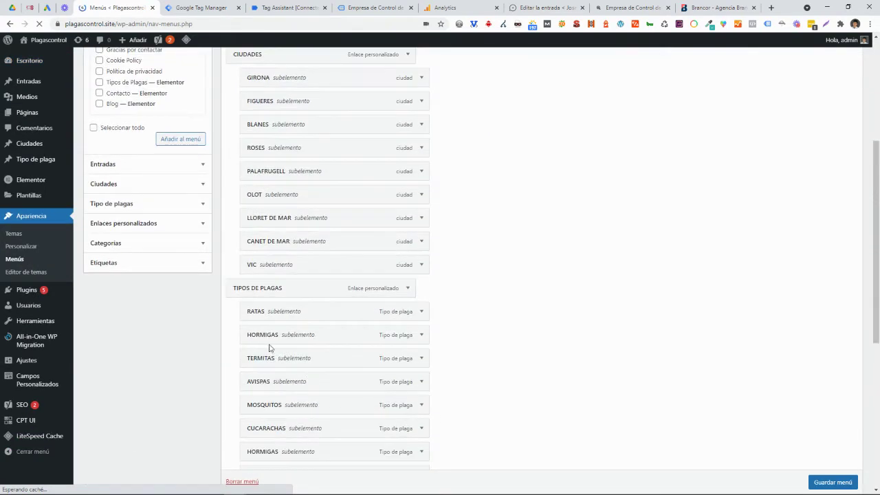
scroll(295, 351, down, 3)
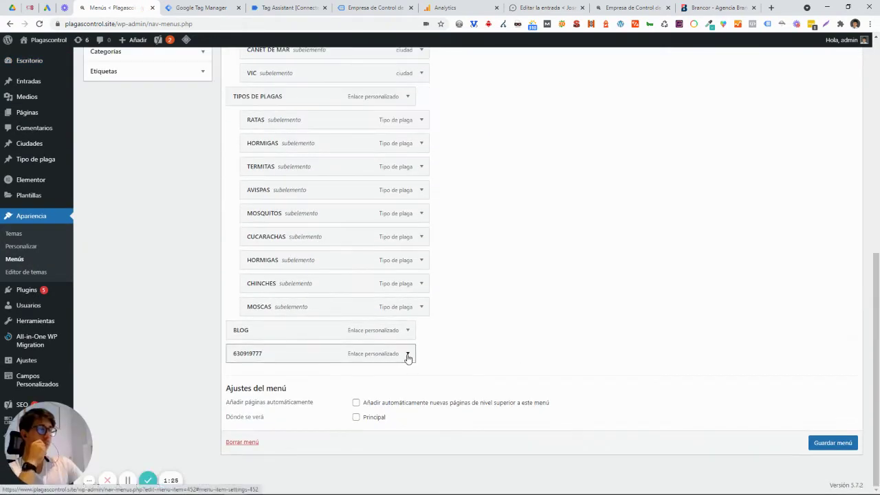
click(408, 355)
drag(294, 385, 234, 385)
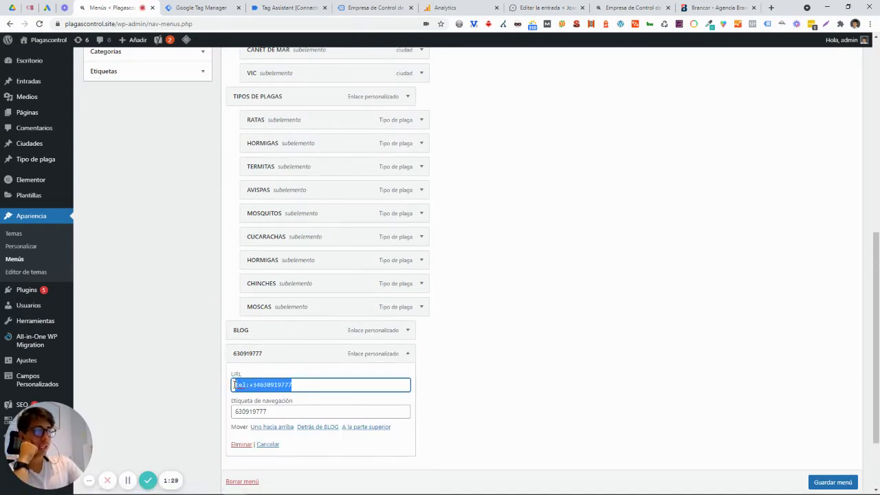
click(406, 353)
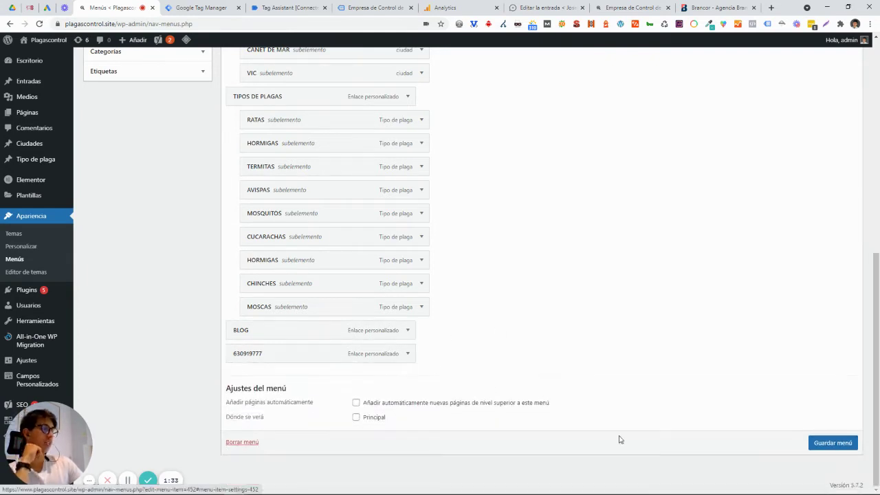
click(829, 444)
Check the Click URL condition value of the CLIC TELEFNO trigger in Google Tag Manager against the menu link
click(364, 7)
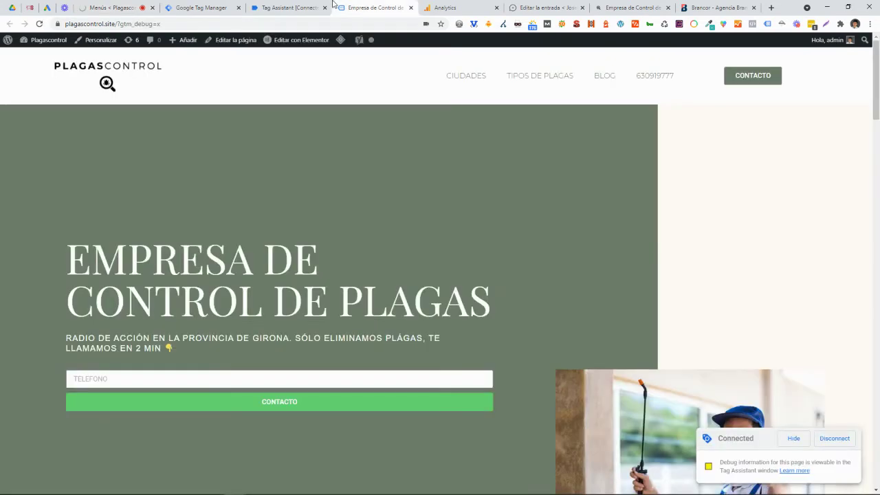
click(201, 7)
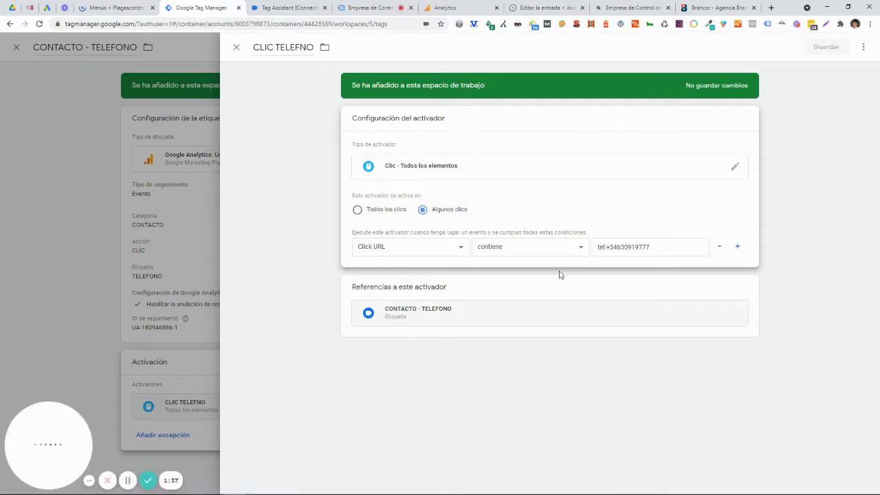
drag(654, 246, 586, 248)
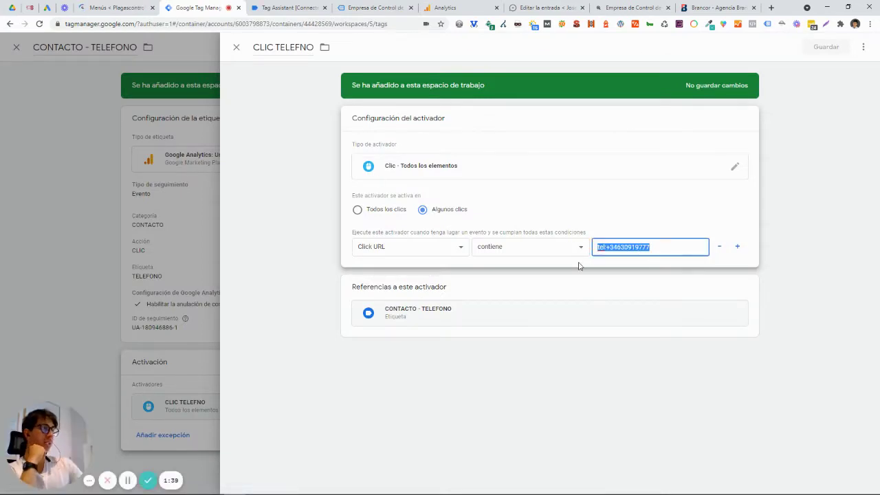
Follow the header's phone number link on the debug-connected copy of the site to generate a test event
click(306, 7)
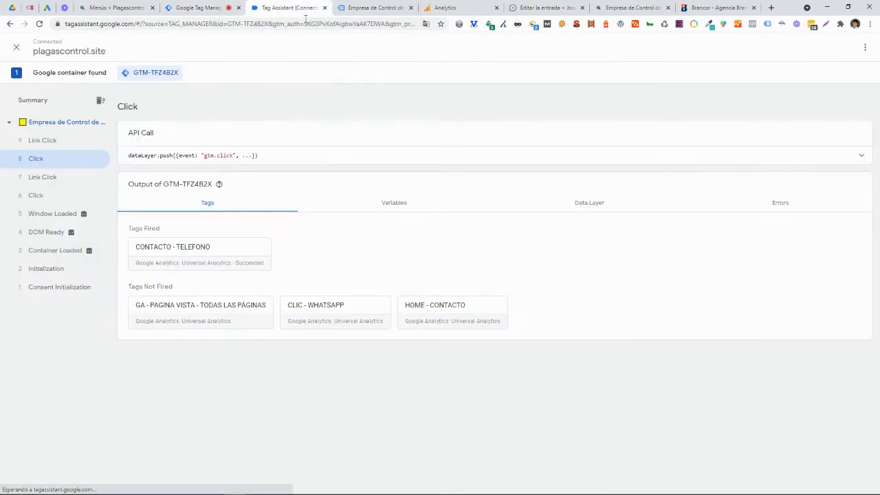
click(374, 7)
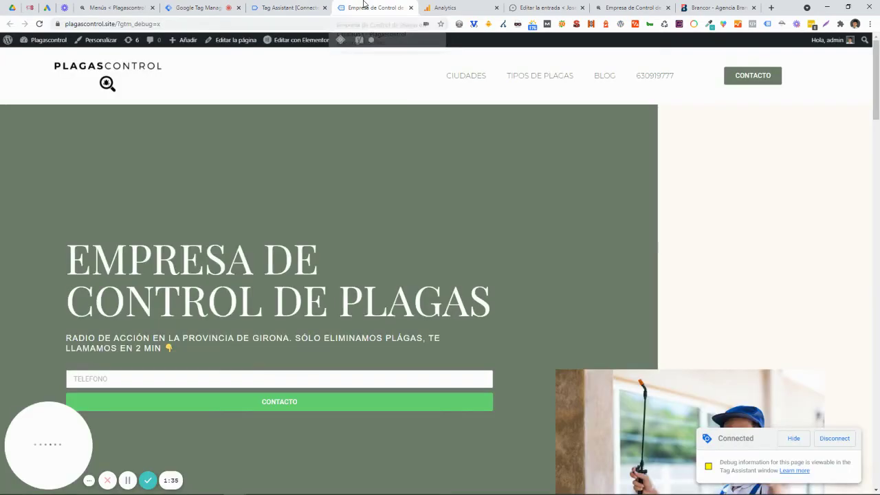
click(665, 78)
In Tag Assistant, inspect the details of the CONTACTO - TELEFONO tag for the latest Click event
click(303, 10)
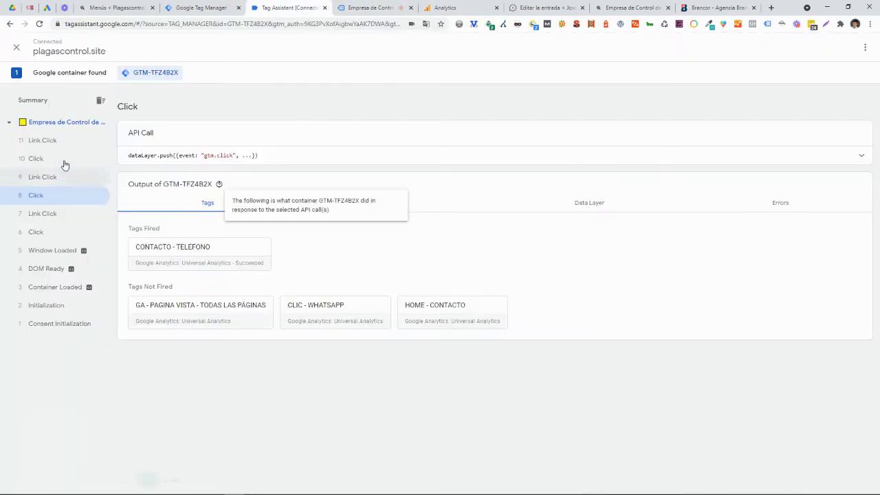
click(36, 160)
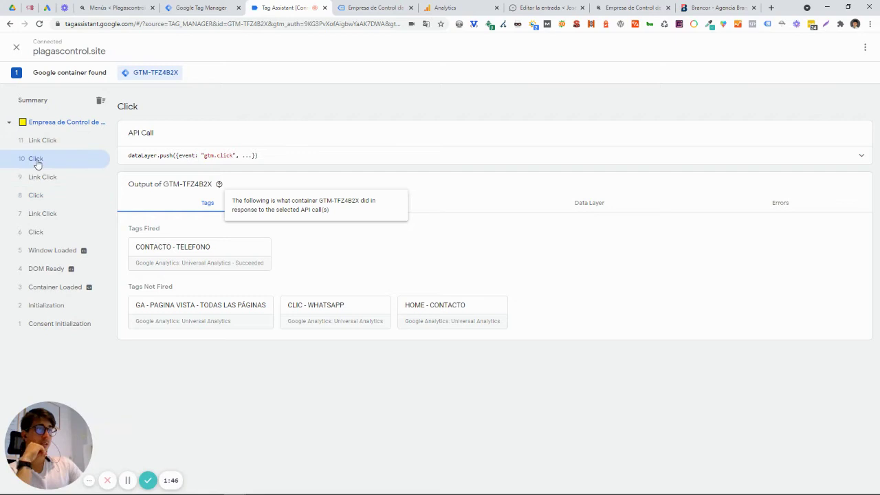
click(191, 248)
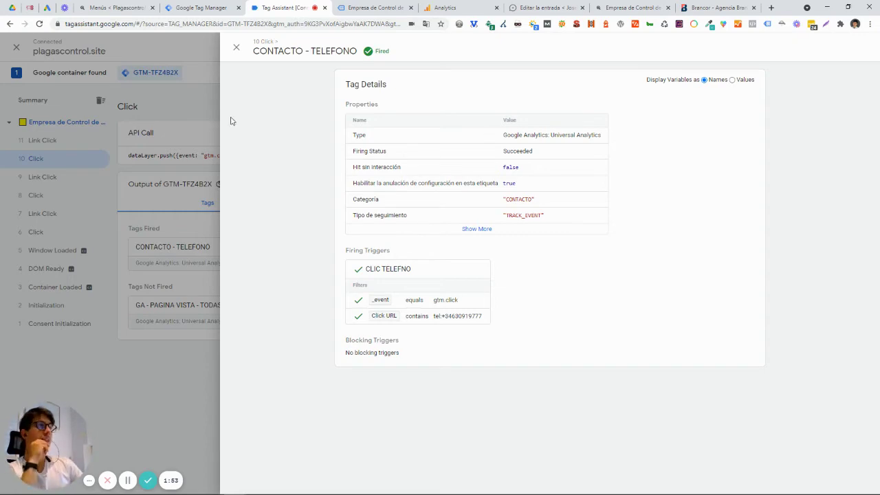
click(235, 49)
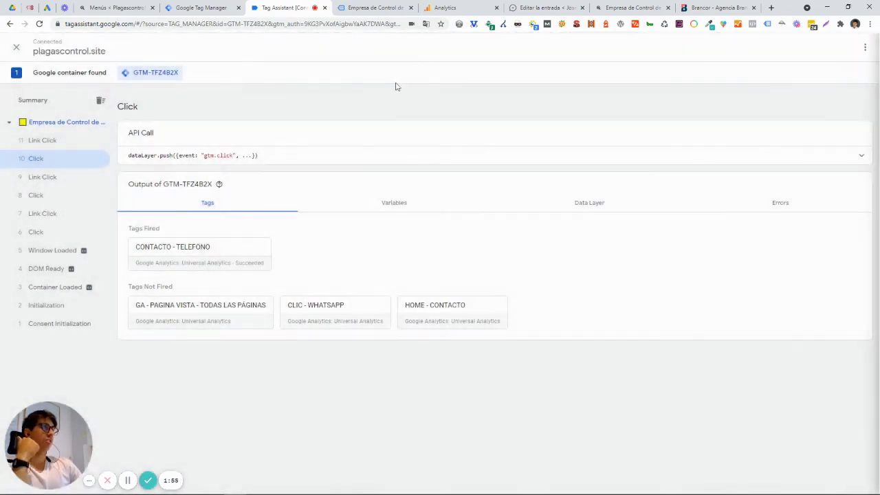
Switch to Google Analytics and open the goals (Objetivos) of the view Todos los datos de sitios web
click(447, 8)
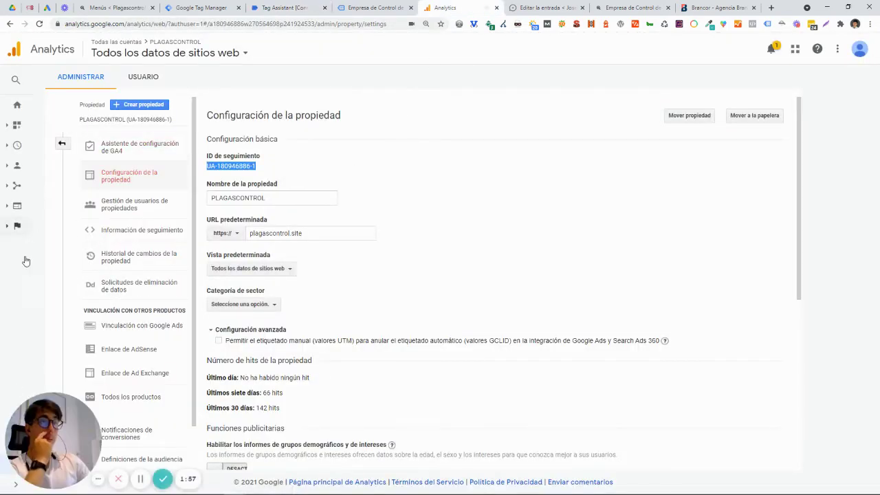
drag(52, 420, 100, 372)
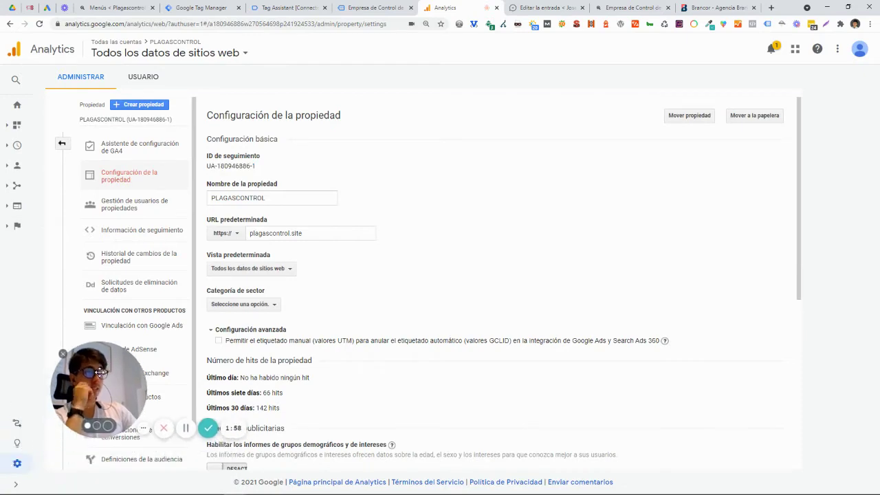
click(19, 464)
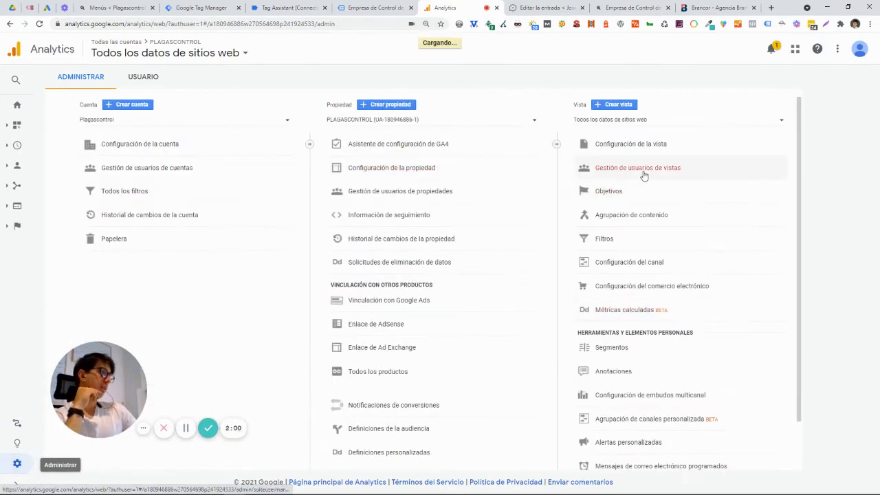
click(646, 198)
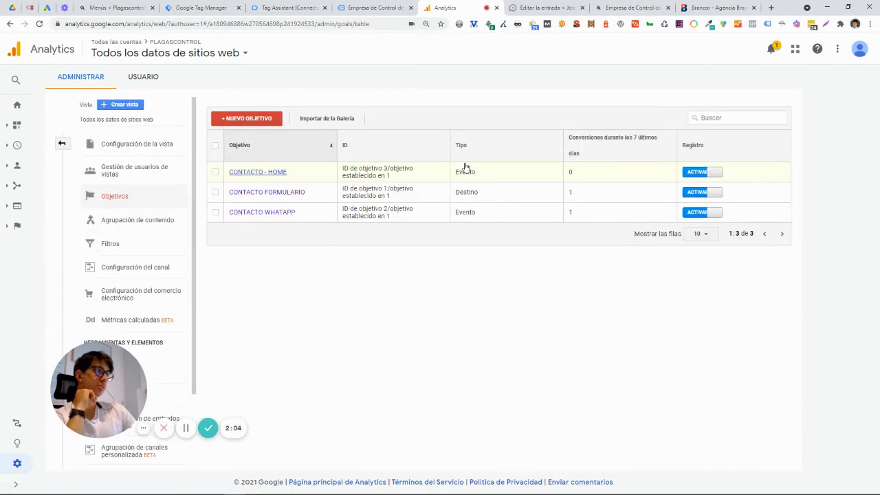
Create a new goal named CONTACTO TELEFONO with the type Evento and continue to its event conditions
click(246, 117)
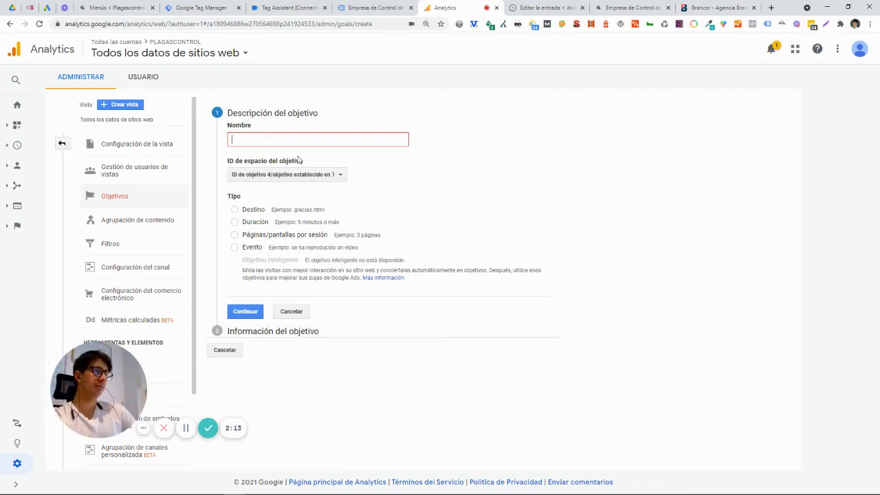
key(Down)
text(c)
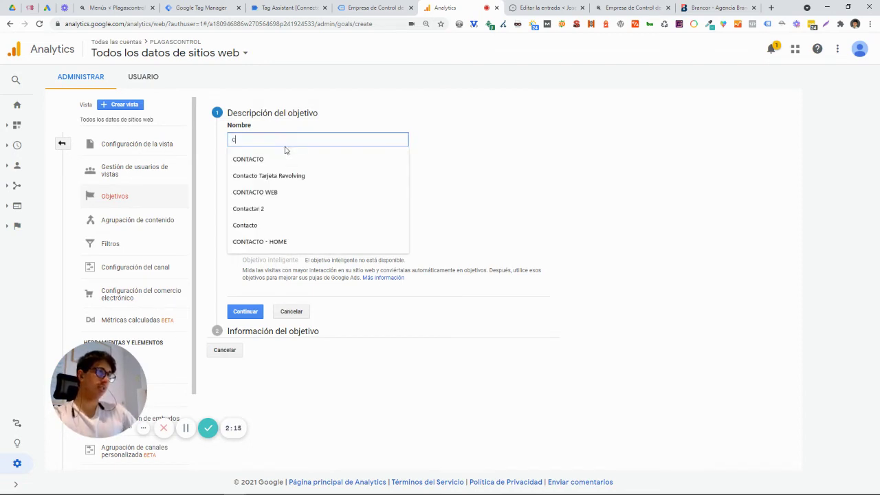
click(282, 159)
text((t)
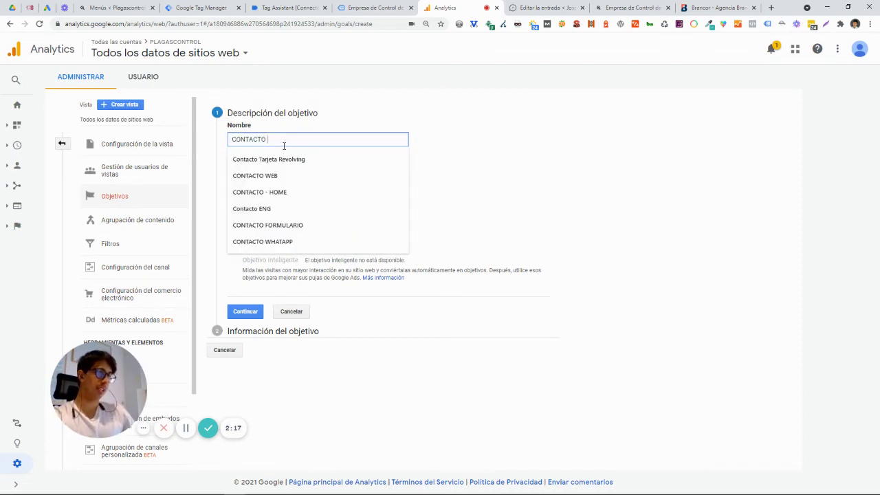
text(ele)
key(BackSpace)
key(BackSpace)
key(BackSpace)
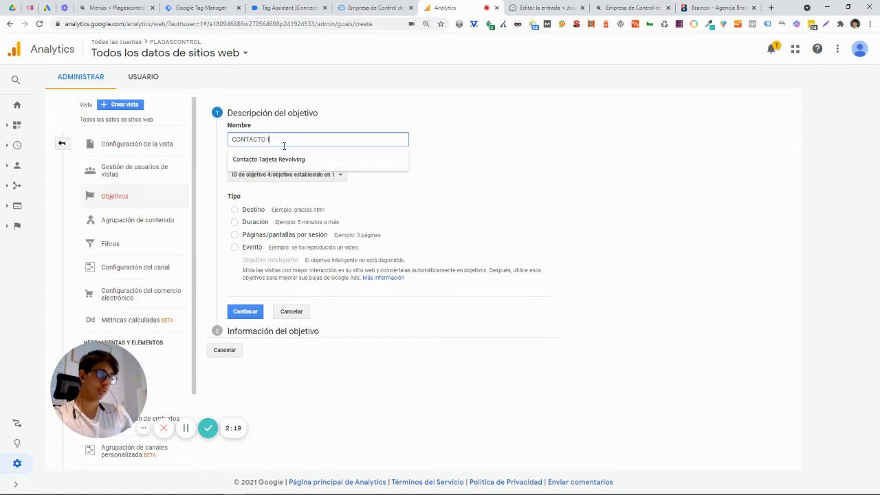
text(TELEFONO)
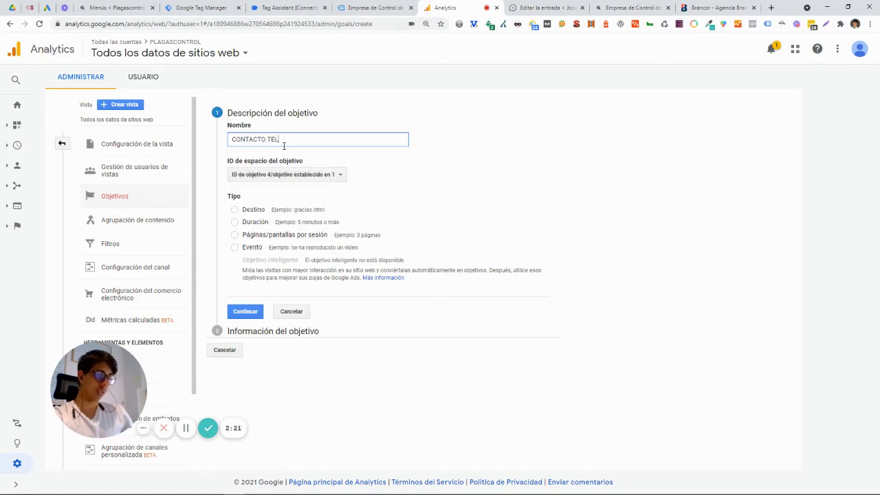
click(241, 247)
click(245, 312)
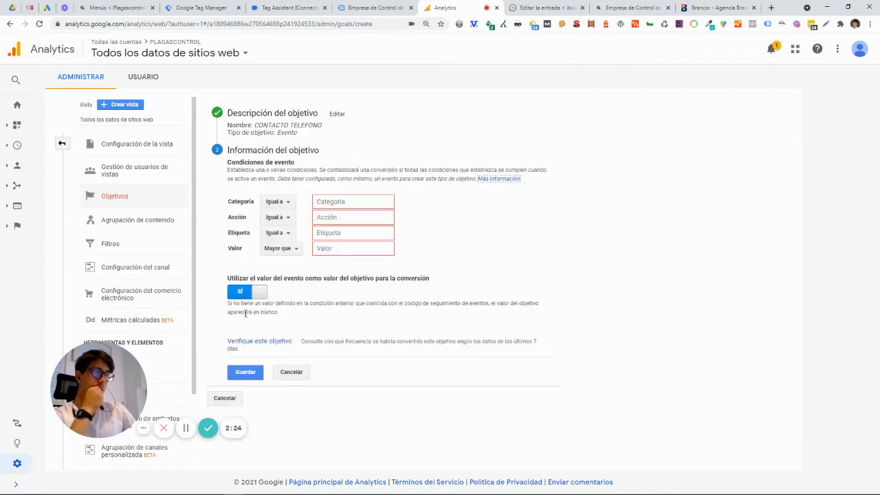
Set the goal's event conditions to Categoría CONTACTO, Acción CLIC and Etiqueta TELEFONO
click(348, 206)
click(340, 223)
click(340, 217)
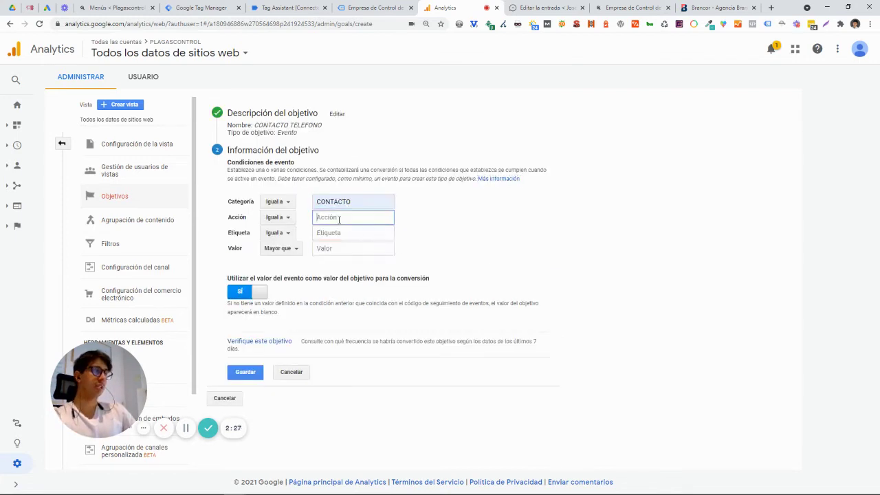
text(CLIC)
click(337, 234)
text(TELEFONO)
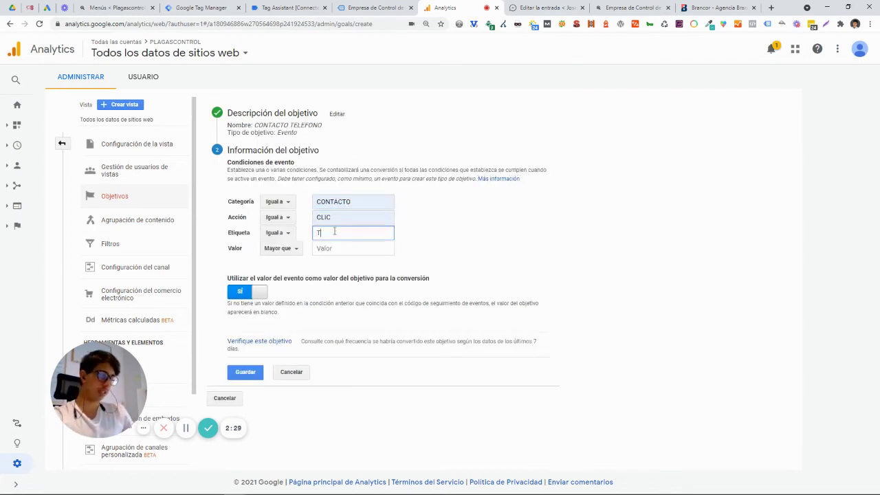
Switch to Google Tag Manager, check the CLIC TELEFNO trigger's type and firing condition, and return to its CONTACTO - TELEFONO tag
click(297, 6)
click(243, 4)
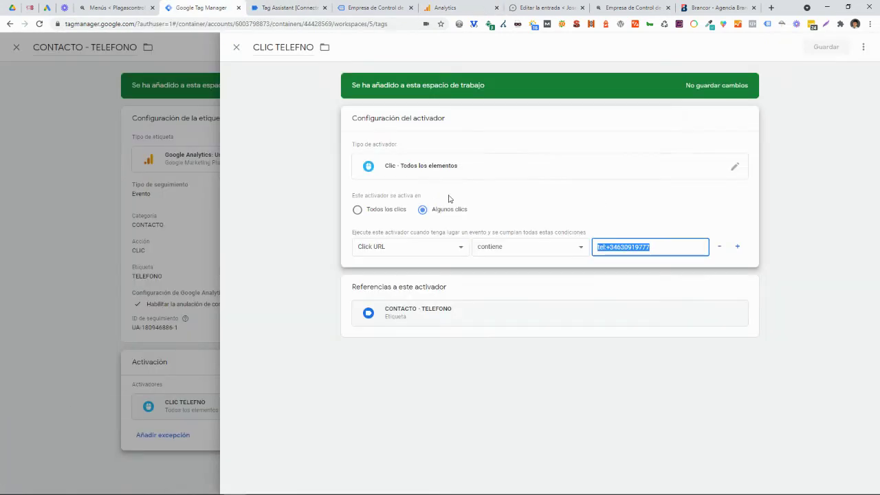
click(800, 210)
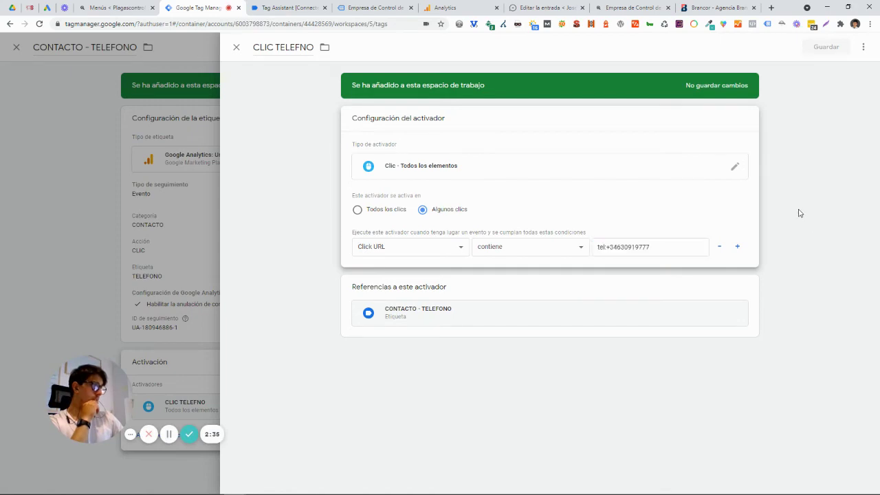
click(447, 163)
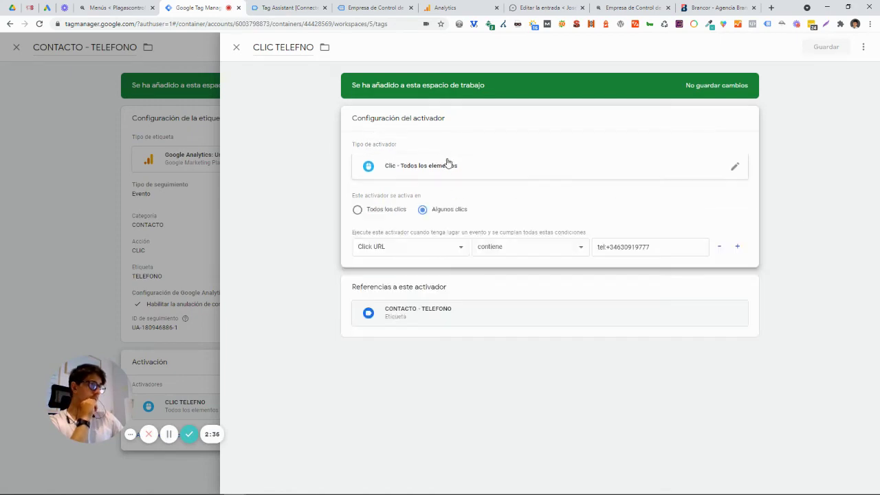
click(510, 165)
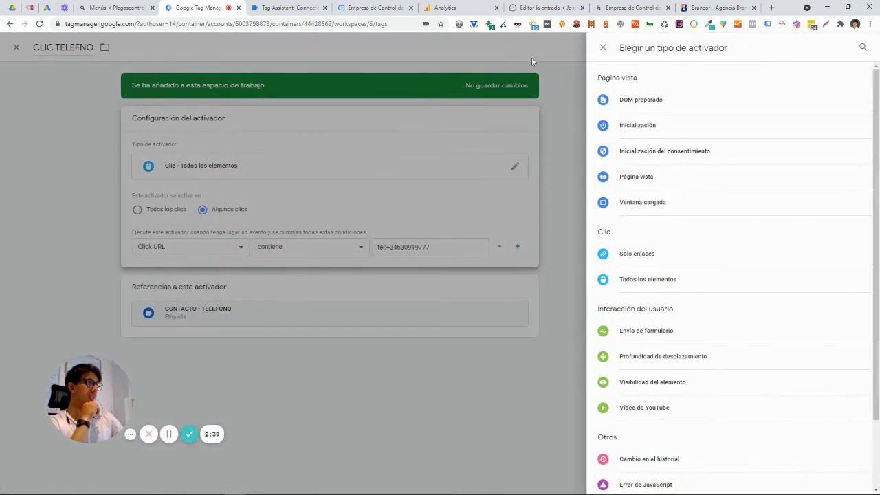
click(532, 61)
click(236, 46)
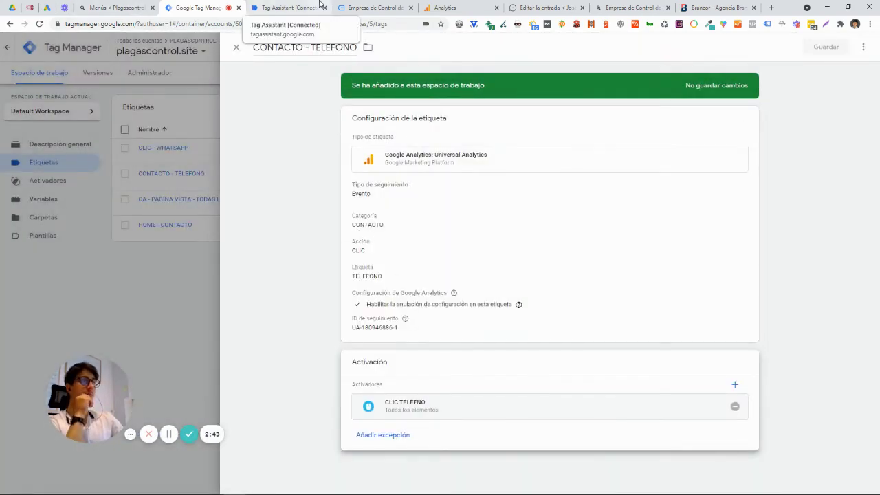
Return to Google Analytics, save the CONTACTO TELEFONO goal and finish in the goals list with no goal selected
click(454, 8)
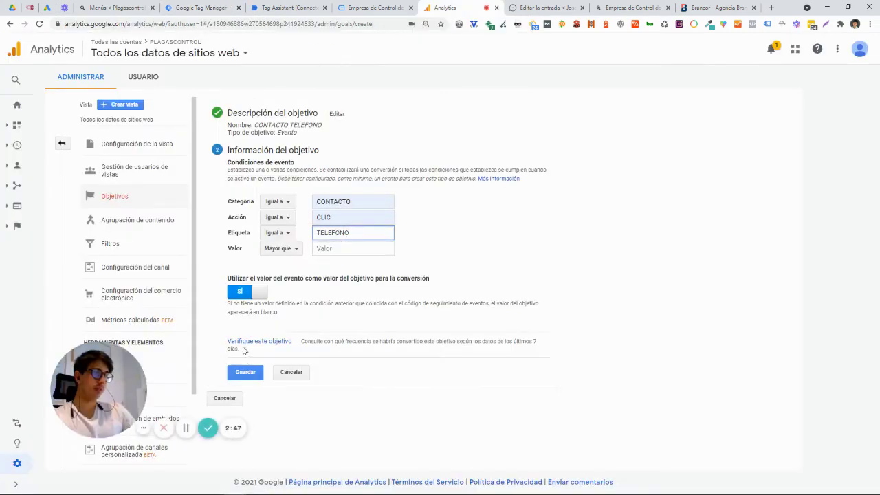
click(249, 372)
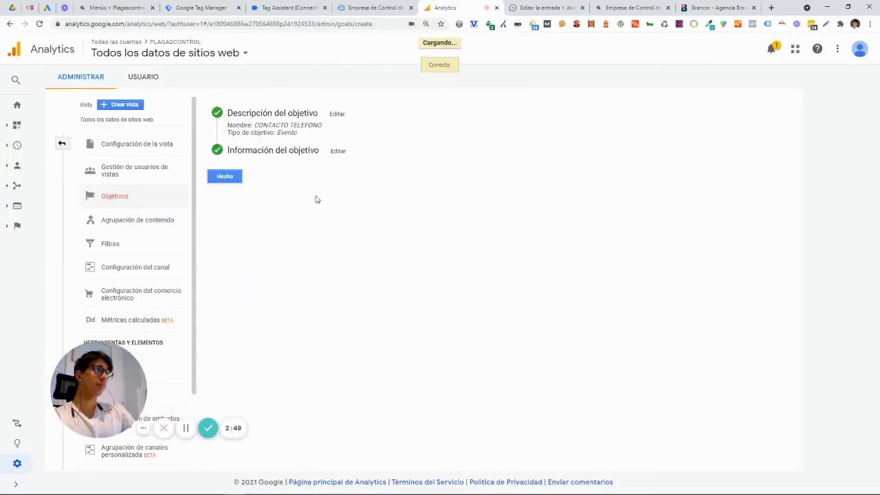
click(225, 176)
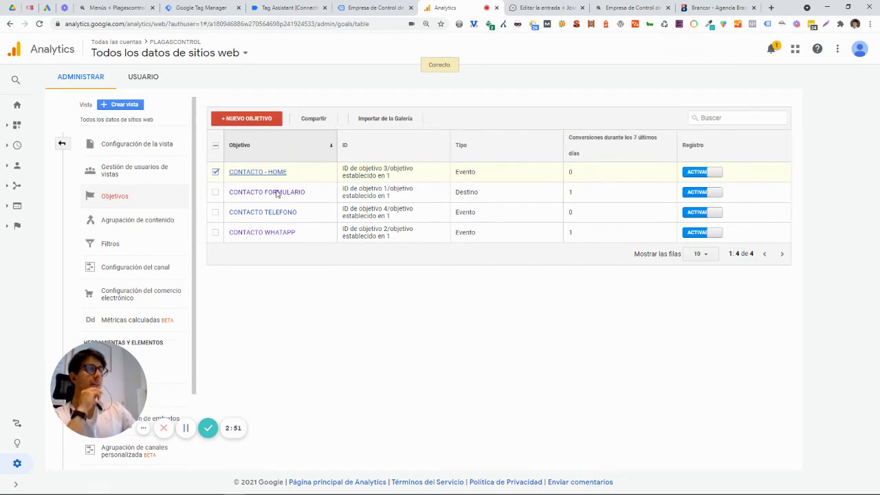
click(220, 173)
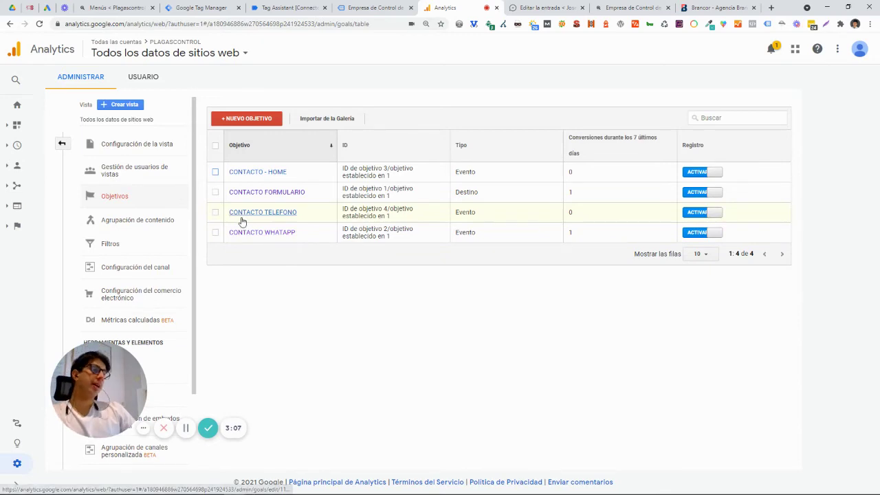
Switch to Google Tag Manager, close the tag, and publish the workspace changes as a version named CONTACTO TELEFONO
click(296, 4)
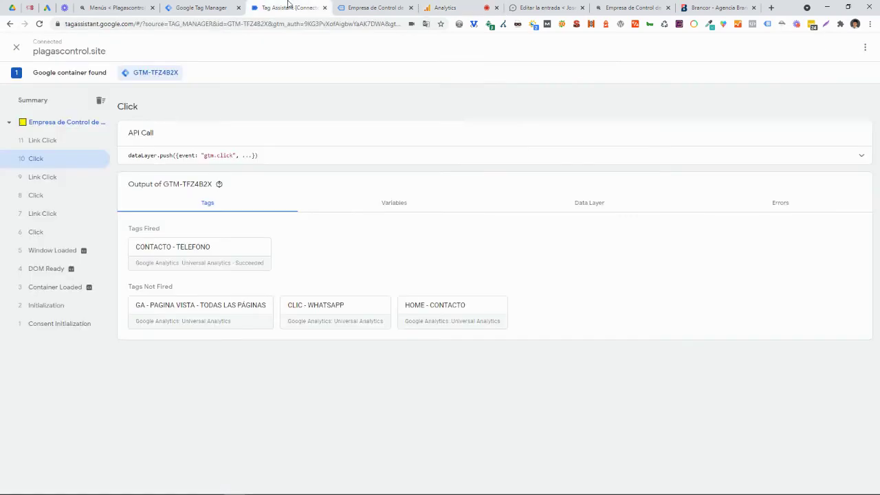
click(227, 7)
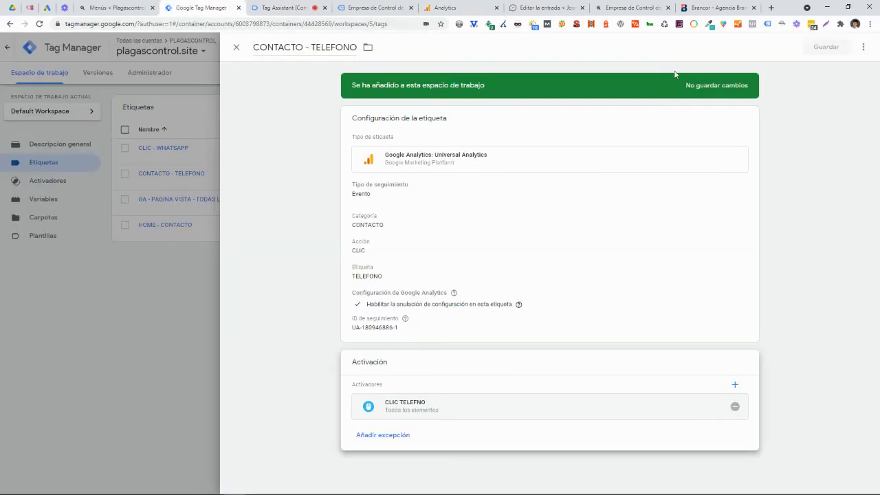
click(236, 46)
click(840, 73)
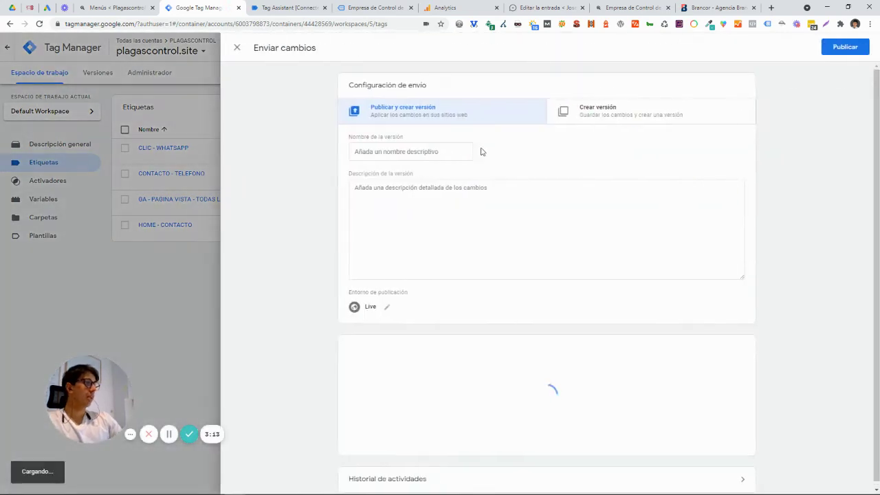
text(CP)
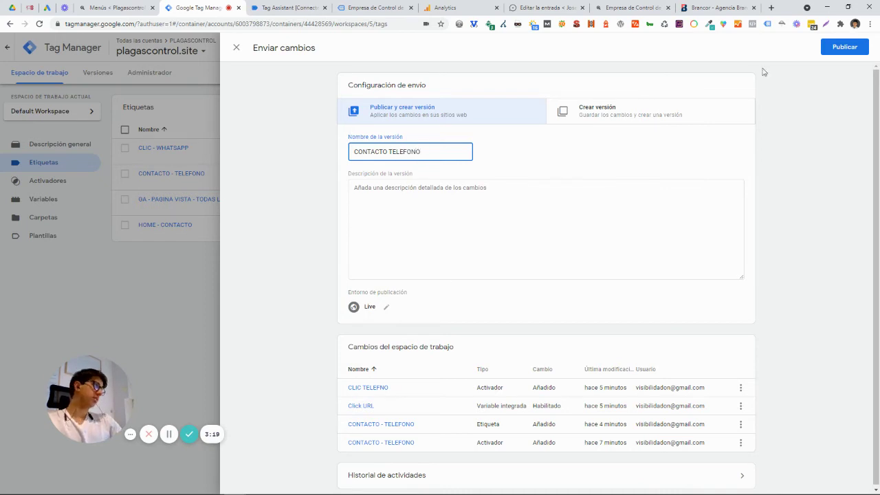
click(845, 47)
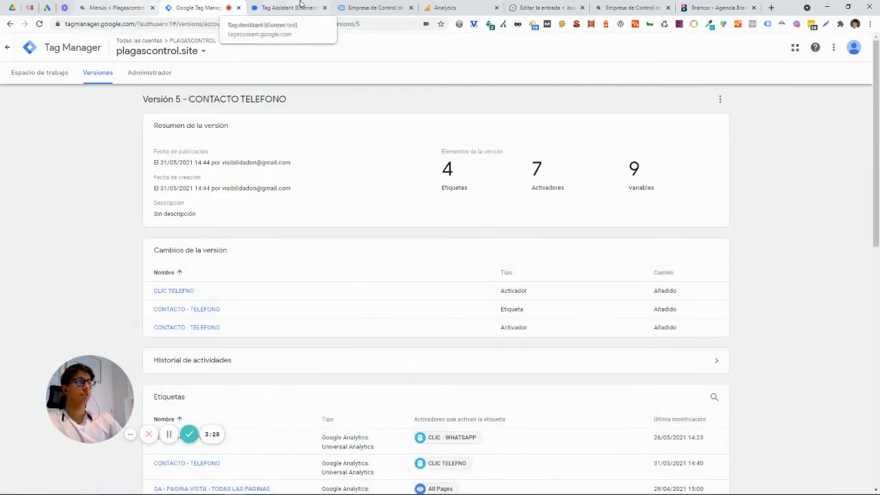
Switch to the blog post open in the WordPress editor and review its sections on phone calls, WhatsApp and derived goals
click(132, 6)
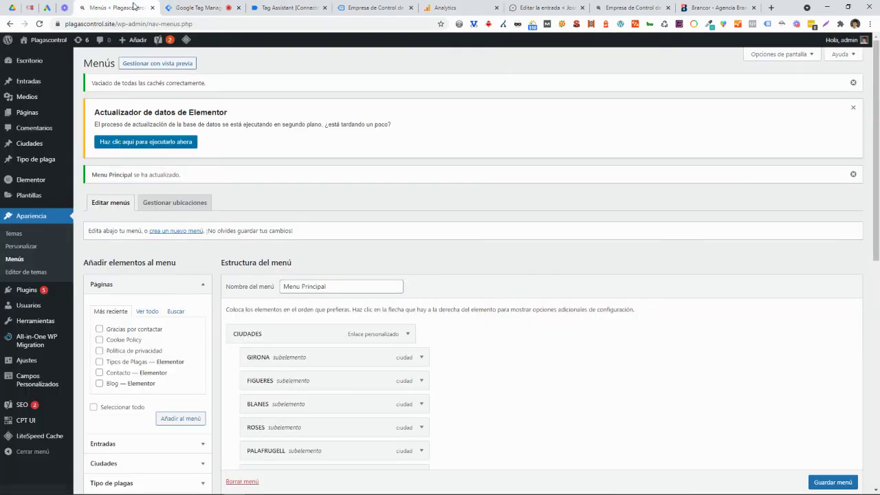
click(196, 7)
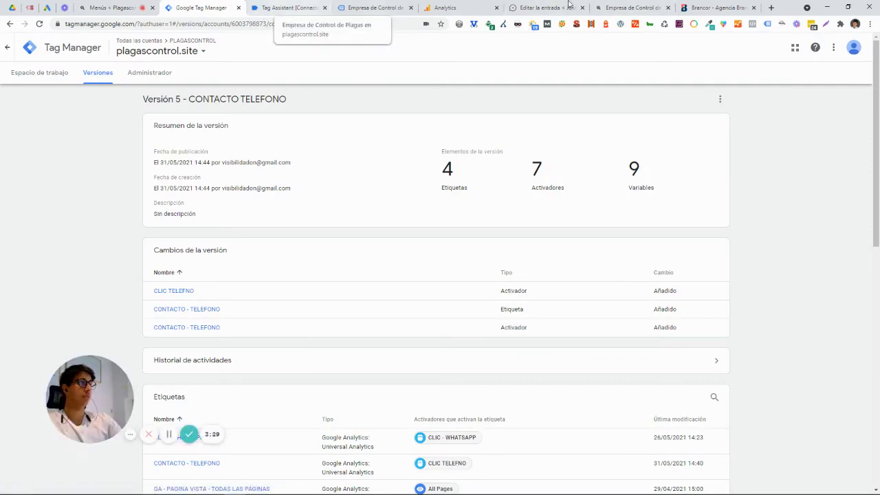
click(553, 9)
scroll(299, 252, up, 10)
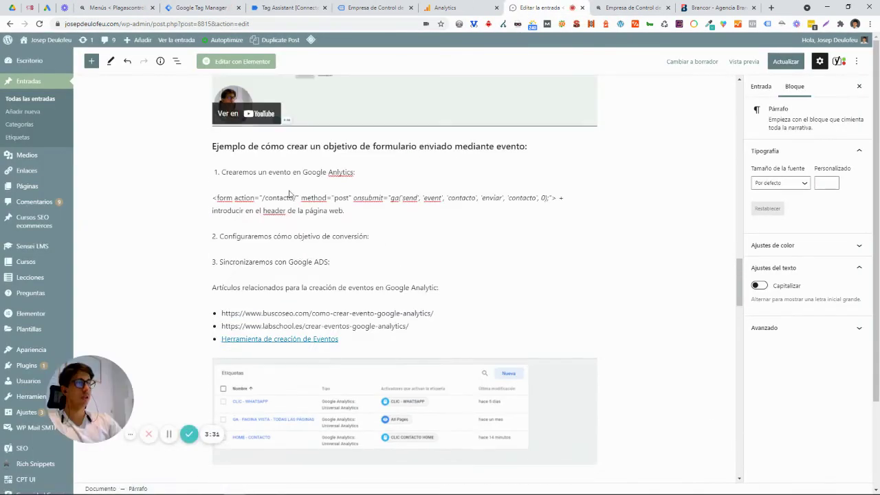
scroll(362, 314, down, 10)
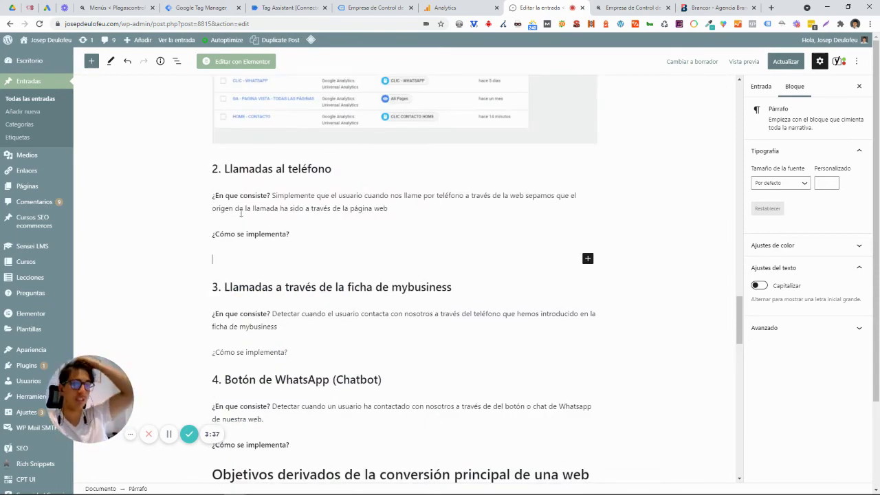
scroll(265, 283, down, 2)
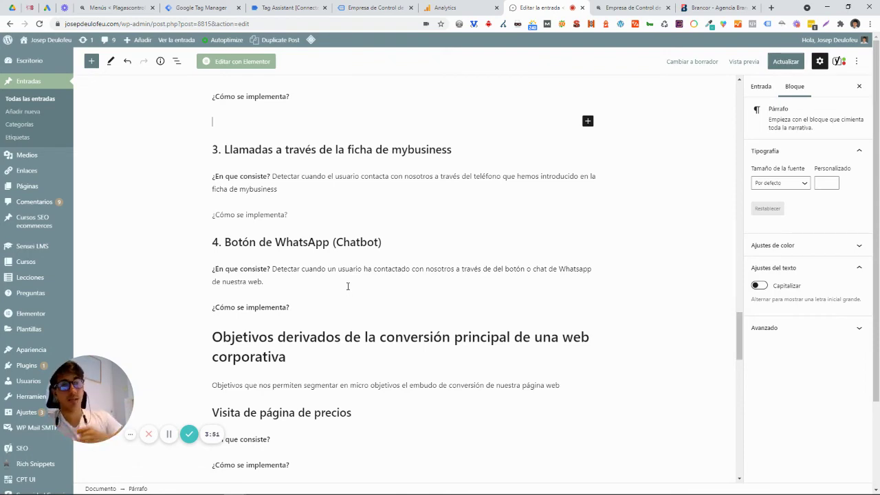
scroll(343, 284, down, 3)
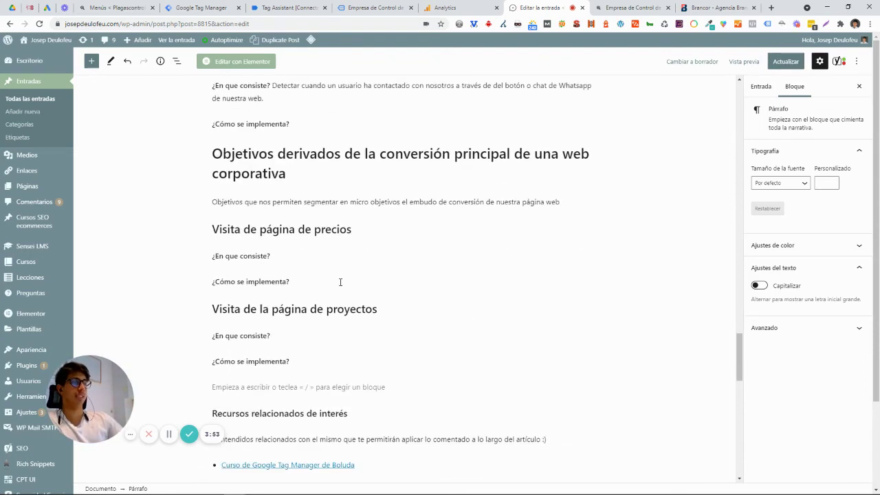
scroll(316, 234, up, 9)
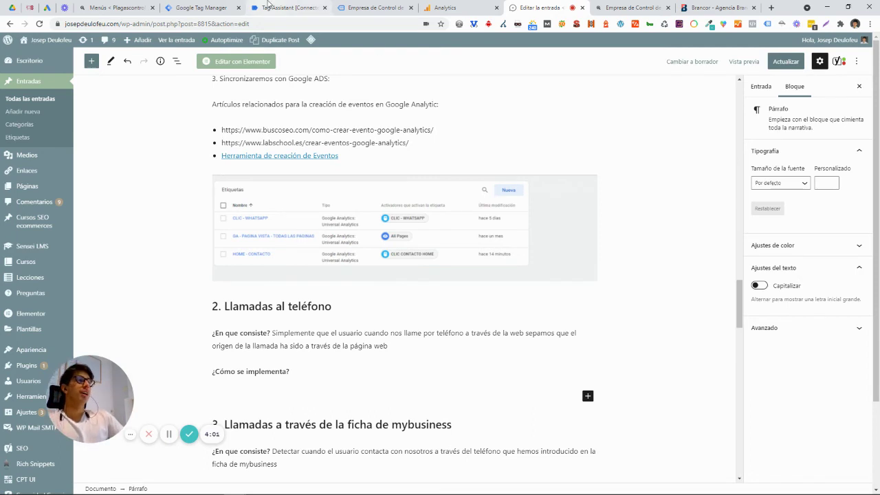
Switch back to Google Tag Manager and open the workspace of the plagascontrol.site container
click(269, 7)
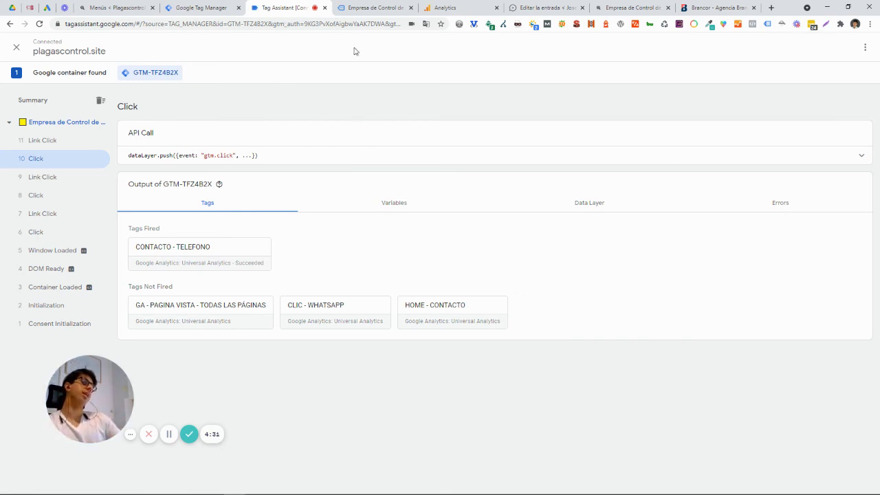
click(221, 8)
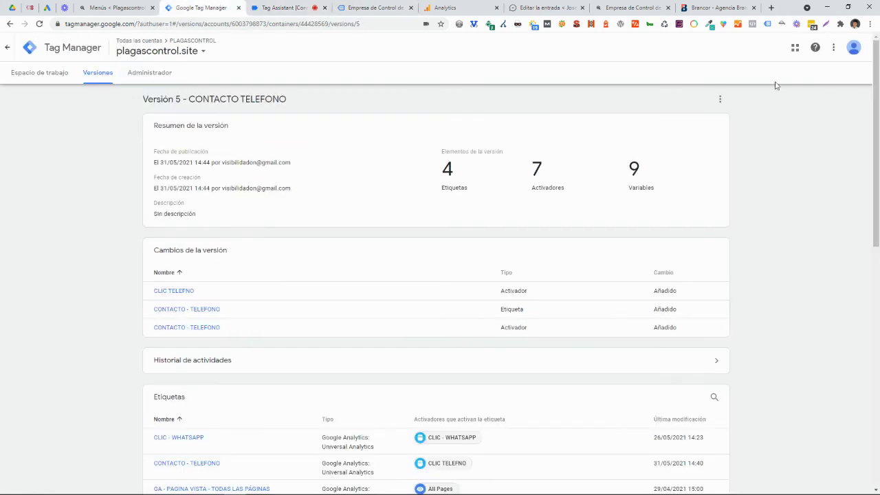
click(47, 73)
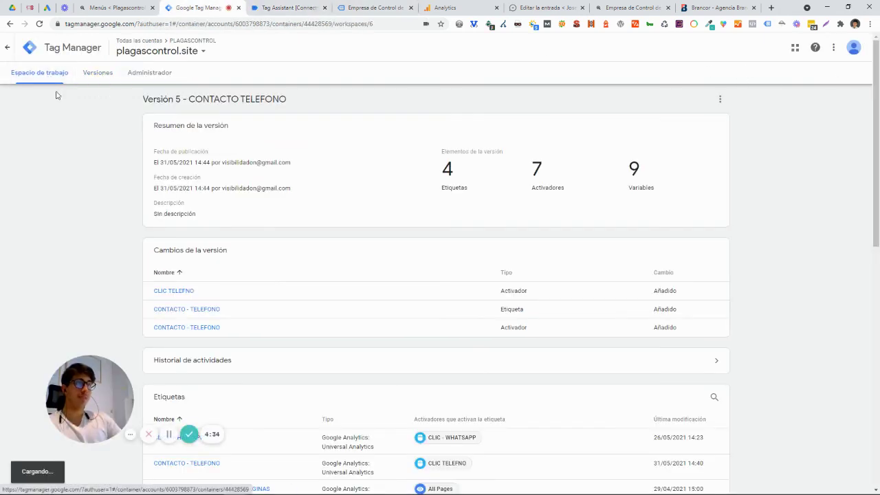